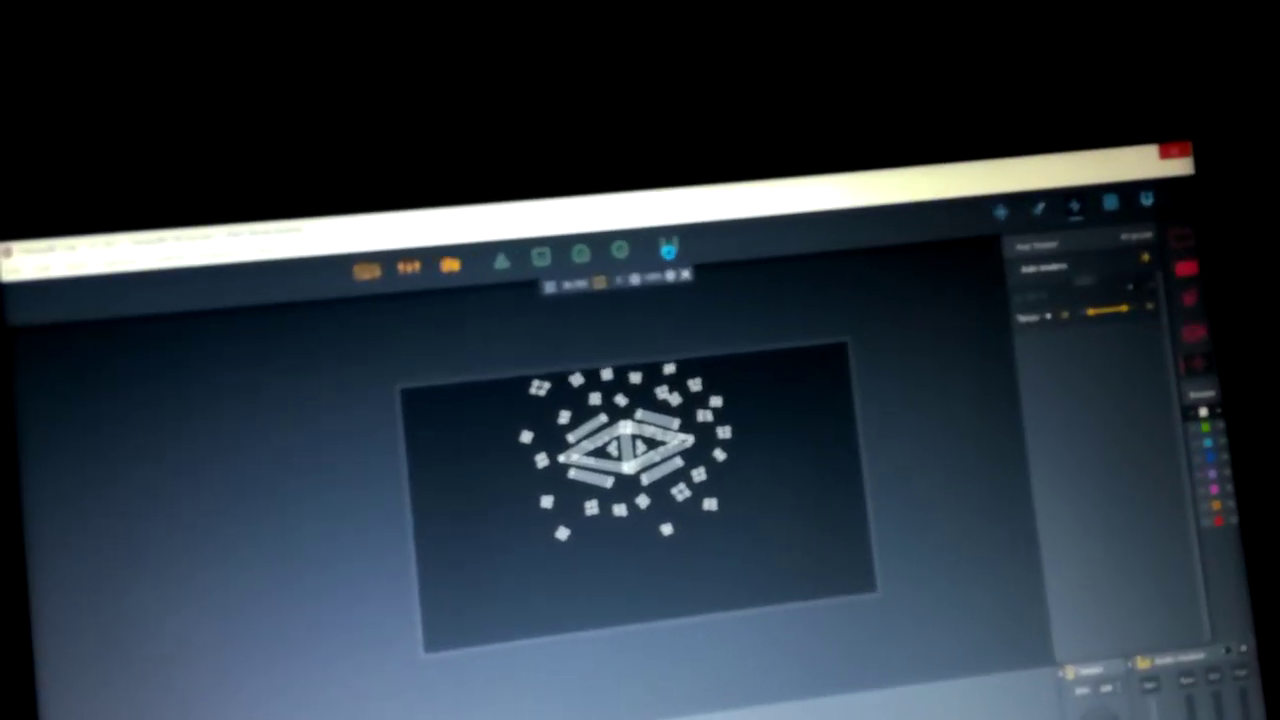
click(651, 210)
key(Return)
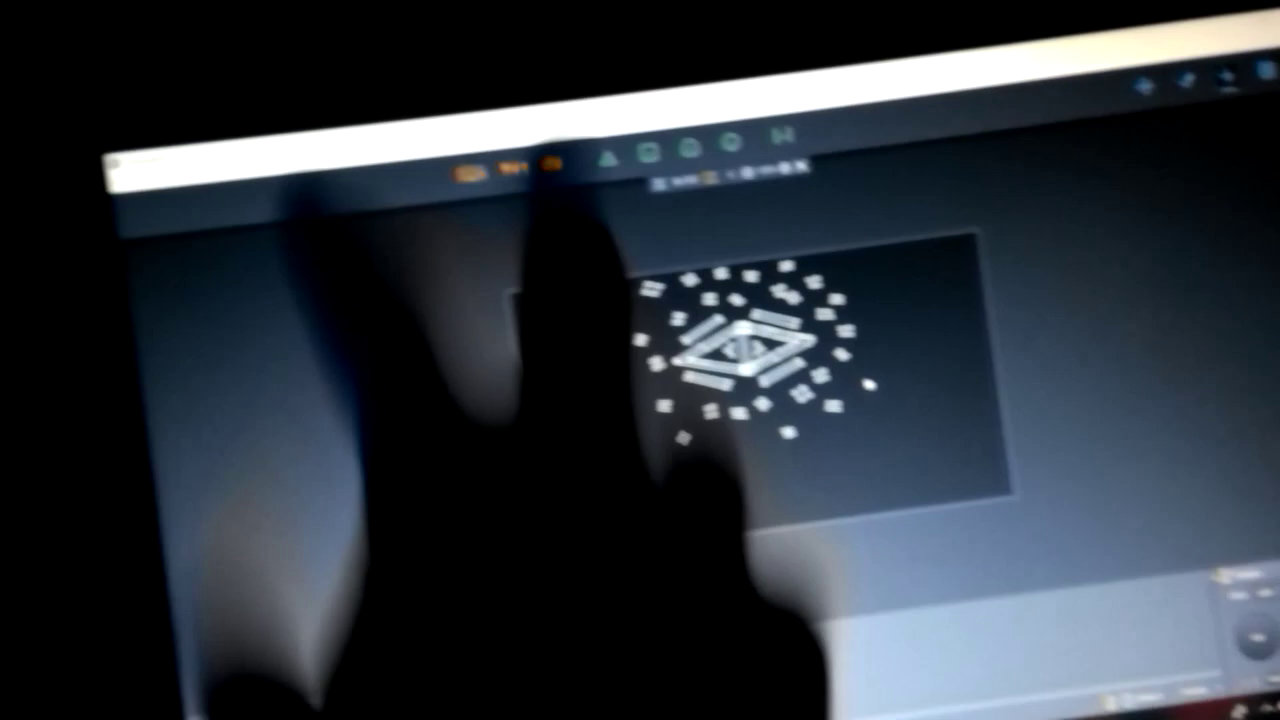